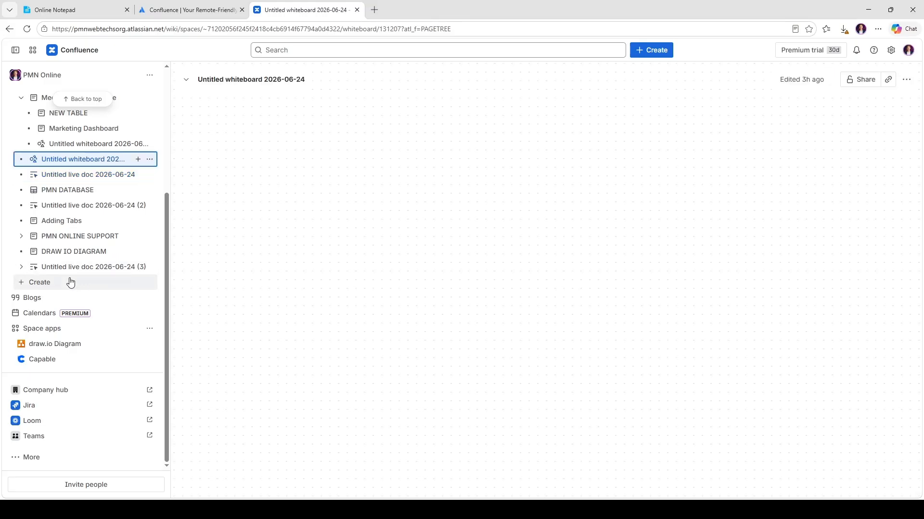
- Open the PMN Online space's Overview page from the recent items and examine its recent updates and contact sections
{"action": "scroll", "coordinate": [68, 284], "scroll_direction": "up", "scroll_amount": 4}
{"action": "left_click", "coordinate": [53, 165]}
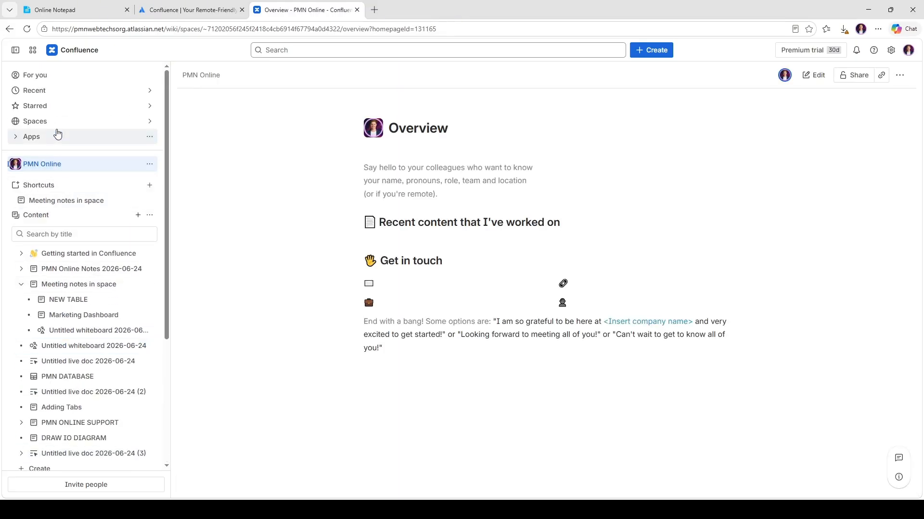
{"action": "left_click", "coordinate": [130, 90]}
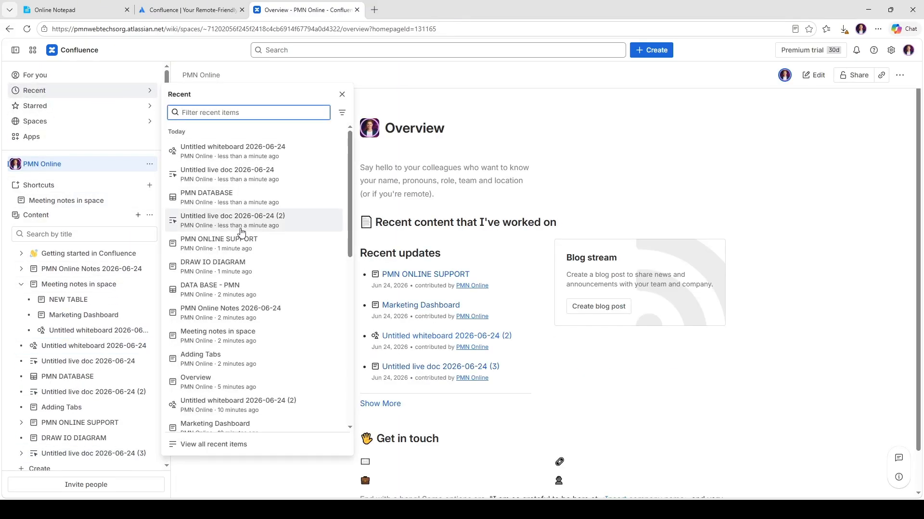
{"action": "left_click", "coordinate": [231, 390]}
{"action": "scroll", "coordinate": [642, 378], "scroll_direction": "down", "scroll_amount": 1}
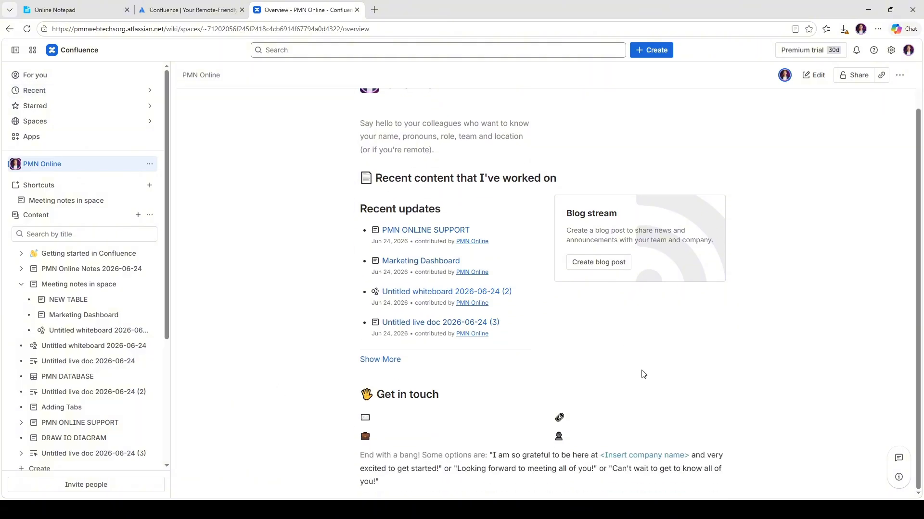
{"action": "scroll", "coordinate": [642, 377], "scroll_direction": "up", "scroll_amount": 1}
{"action": "scroll", "coordinate": [443, 394], "scroll_direction": "down", "scroll_amount": 1}
{"action": "scroll", "coordinate": [462, 356], "scroll_direction": "up", "scroll_amount": 1}
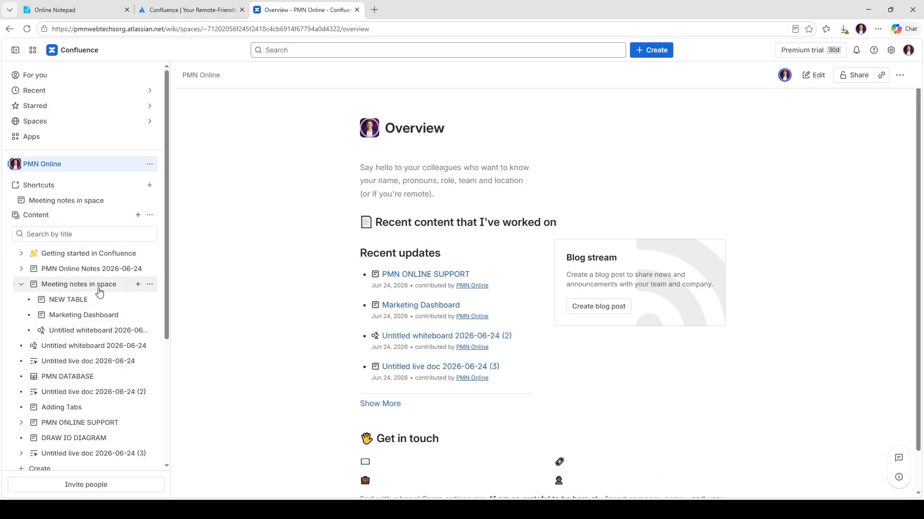
- Open the For you home page and look through its templates, recent work and popular content
{"action": "left_click", "coordinate": [70, 81]}
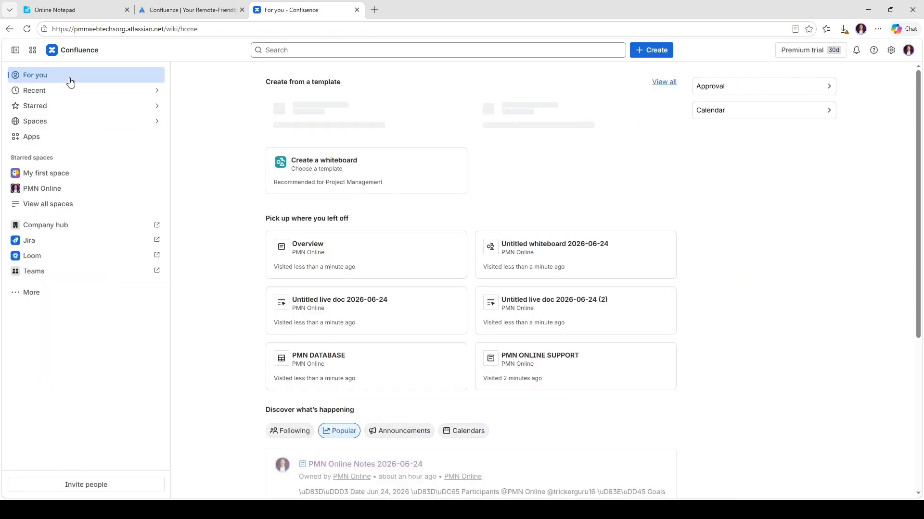
{"action": "scroll", "coordinate": [276, 258], "scroll_direction": "down", "scroll_amount": 6}
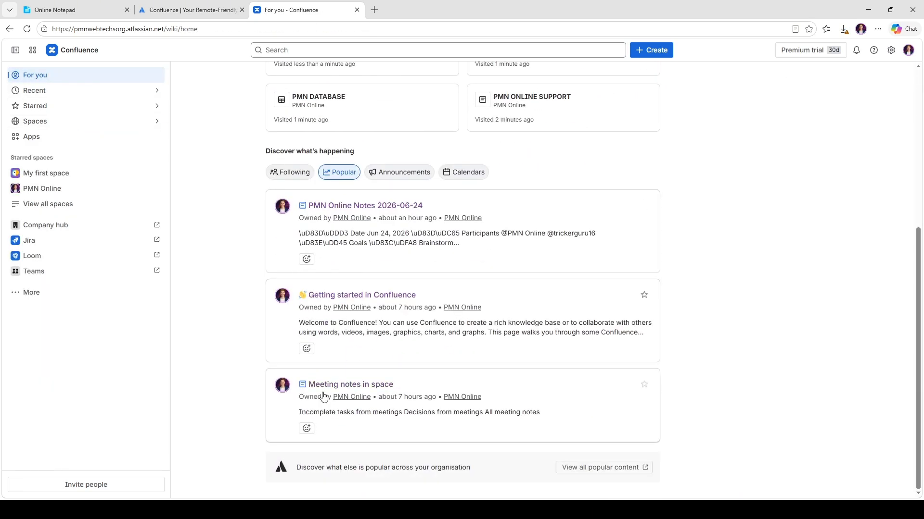
{"action": "scroll", "coordinate": [307, 335], "scroll_direction": "up", "scroll_amount": 5}
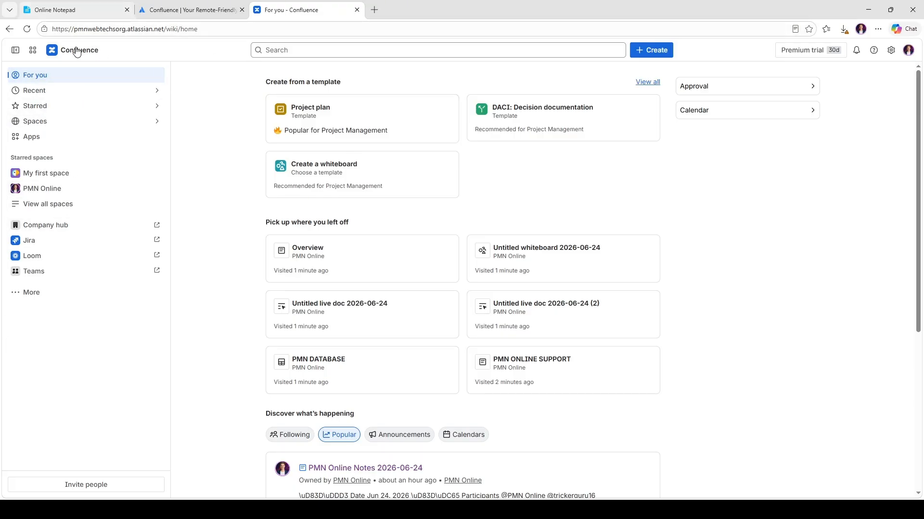
- Return to the PMN Online space and look through its content tree and space apps
{"action": "left_click", "coordinate": [43, 189]}
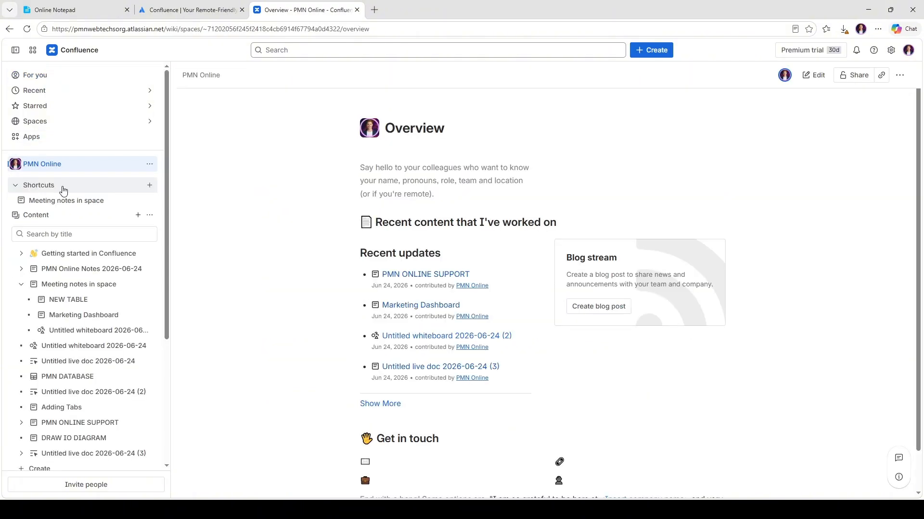
{"action": "scroll", "coordinate": [96, 424], "scroll_direction": "down", "scroll_amount": 3}
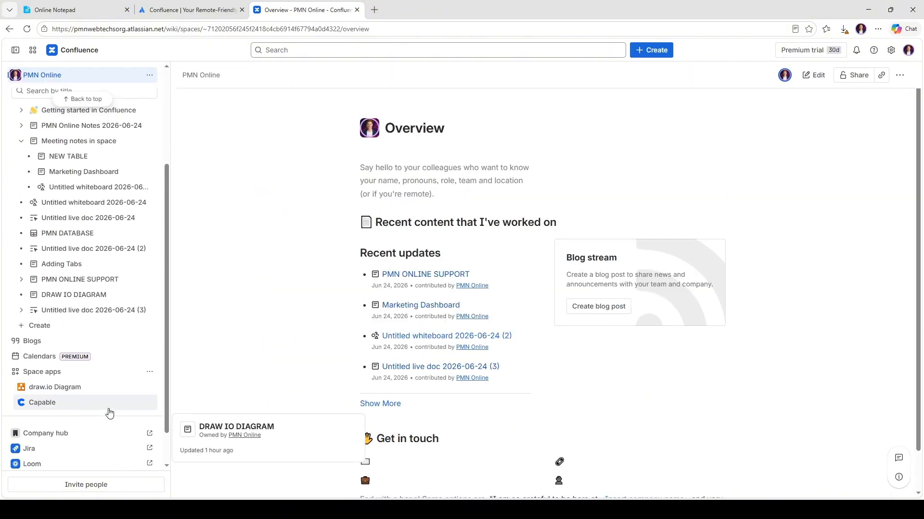
{"action": "scroll", "coordinate": [109, 400], "scroll_direction": "down", "scroll_amount": 1}
{"action": "scroll", "coordinate": [108, 397], "scroll_direction": "up", "scroll_amount": 3}
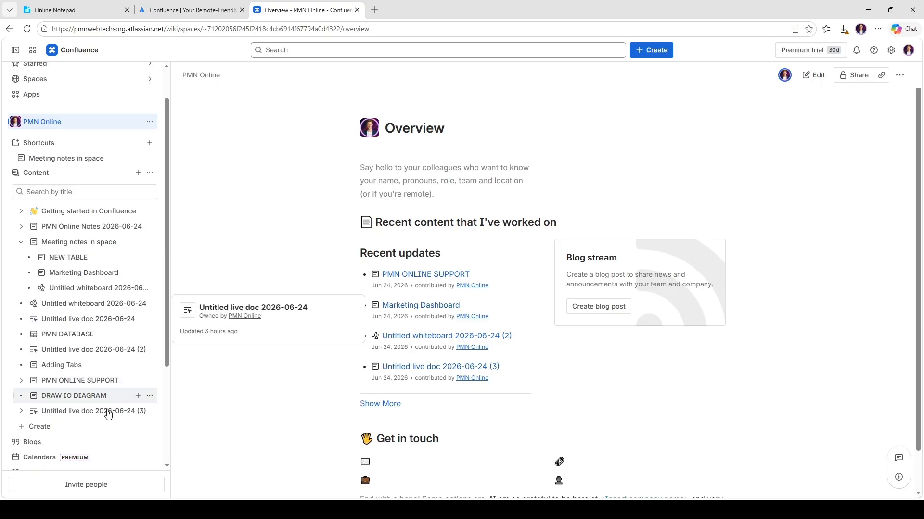
- Open the PMN ONLINE SUPPORT page from the space's content tree and review its sections down to the calendar
{"action": "left_click", "coordinate": [21, 242]}
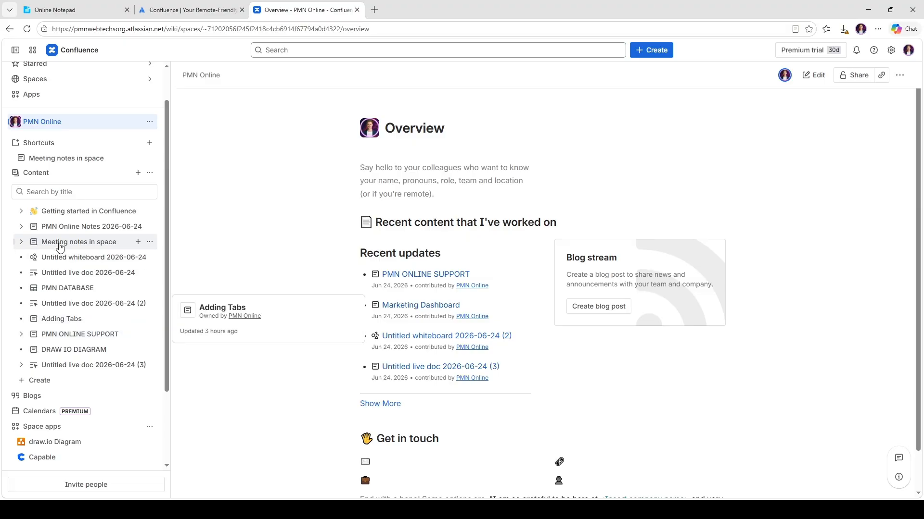
{"action": "left_click", "coordinate": [85, 228]}
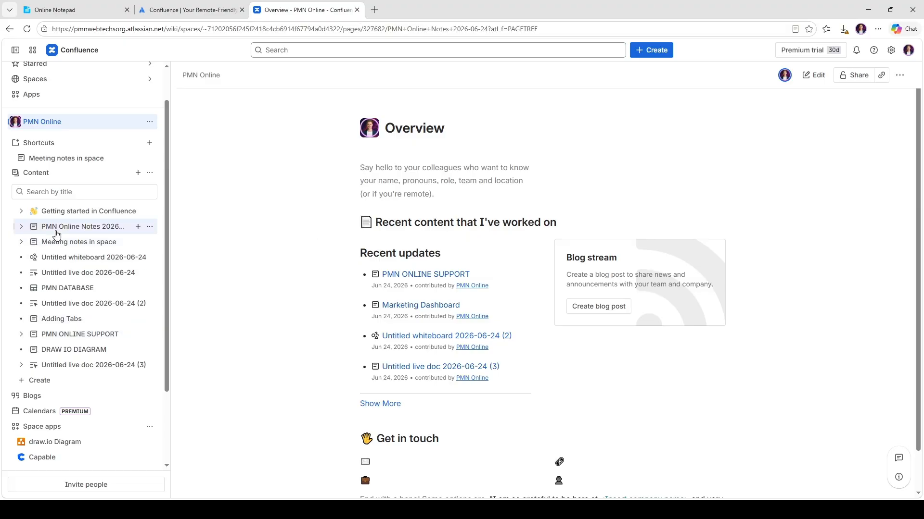
{"action": "left_click", "coordinate": [77, 349]}
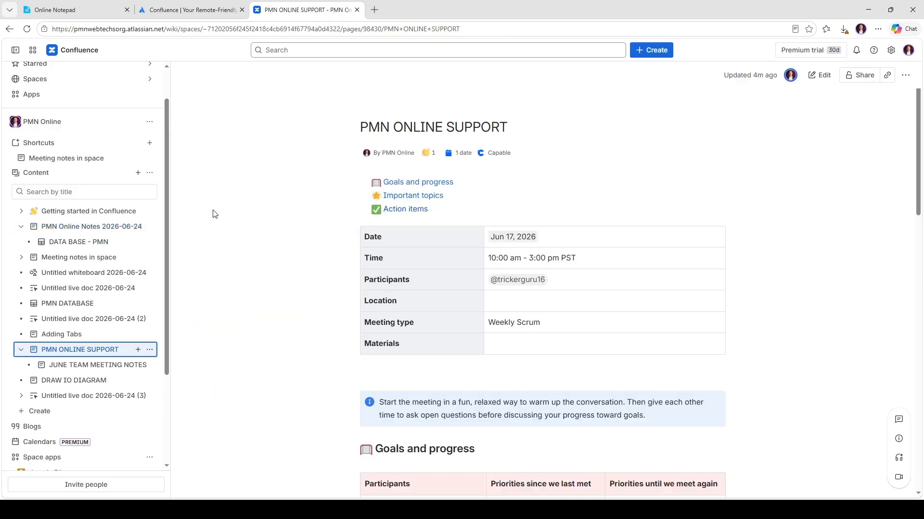
{"action": "scroll", "coordinate": [752, 200], "scroll_direction": "down", "scroll_amount": 7}
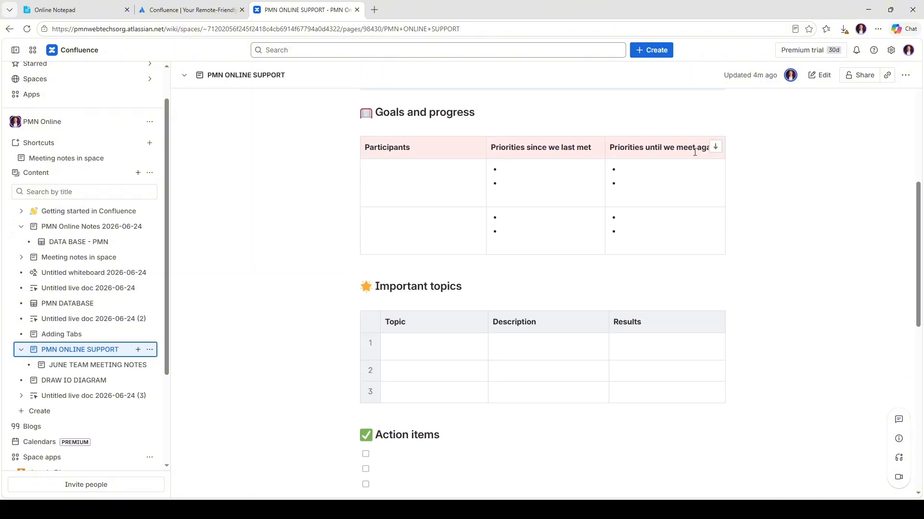
{"action": "scroll", "coordinate": [675, 162], "scroll_direction": "down", "scroll_amount": 10}
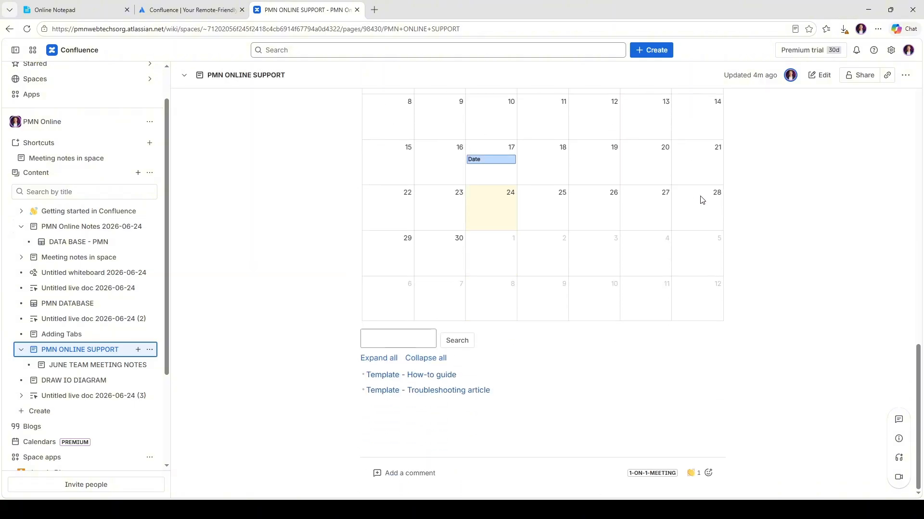
- Edit the PMN ONLINE SUPPORT page and clear the first participant placeholder in the Goals and progress table
{"action": "left_click", "coordinate": [813, 78]}
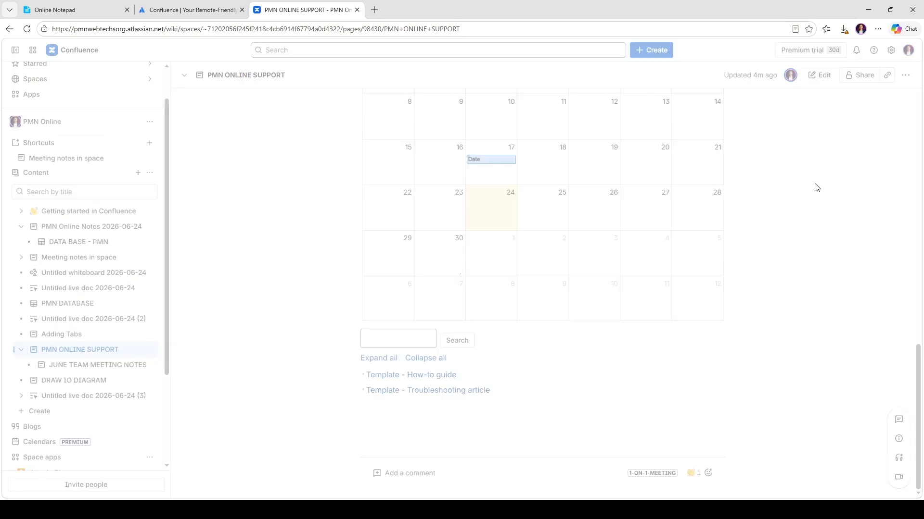
{"action": "scroll", "coordinate": [557, 256], "scroll_direction": "down", "scroll_amount": 3}
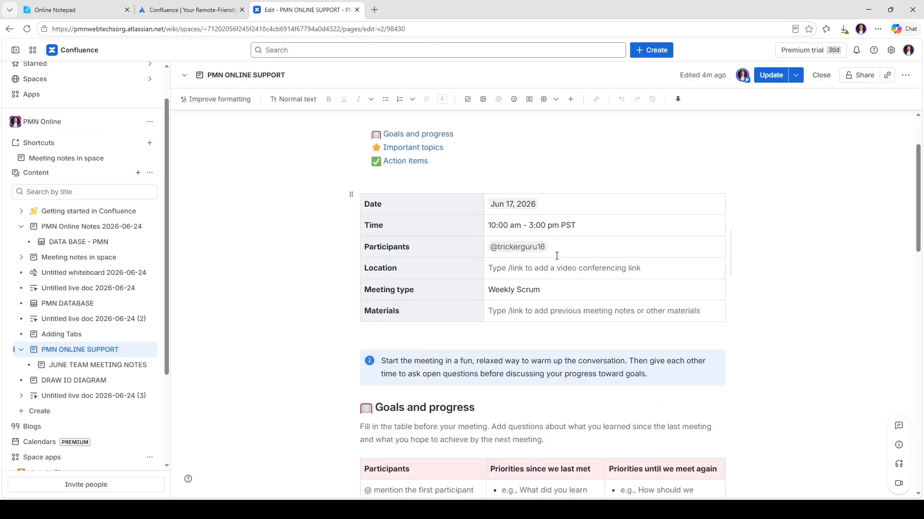
{"action": "scroll", "coordinate": [552, 281], "scroll_direction": "down", "scroll_amount": 5}
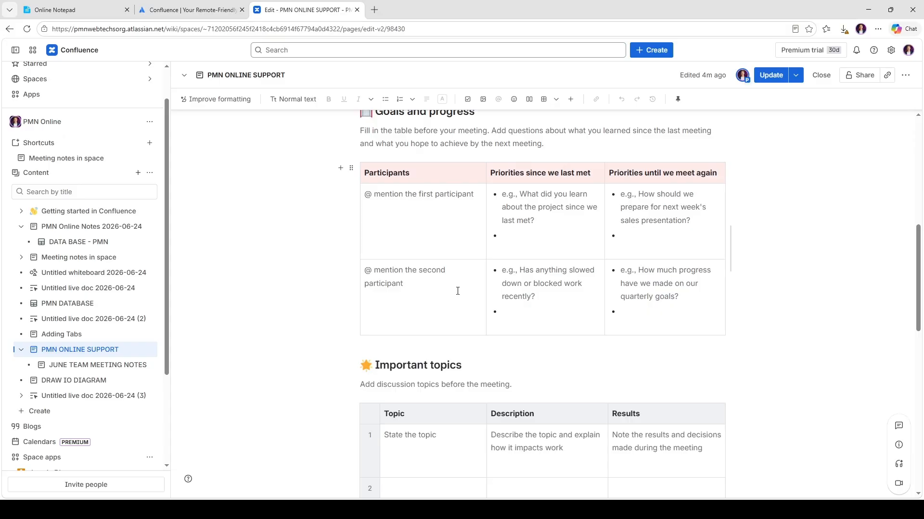
{"action": "left_click", "coordinate": [421, 235]}
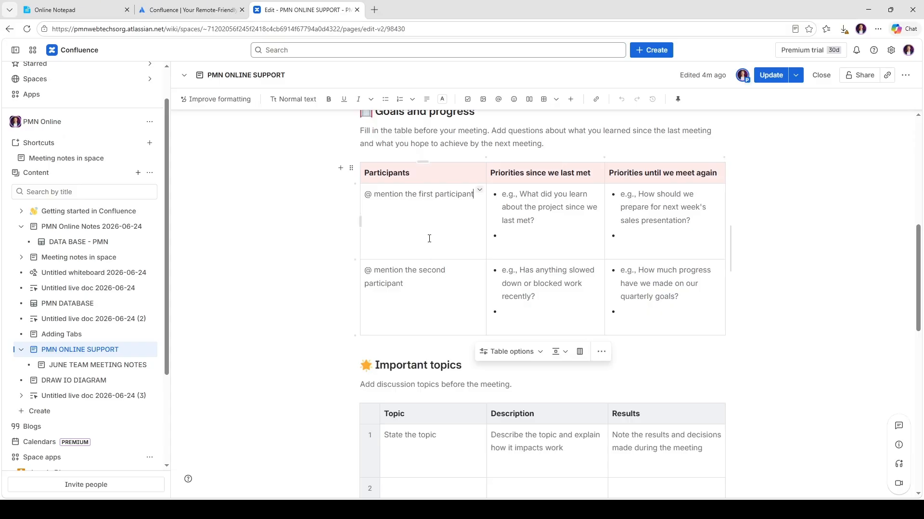
{"action": "triple_click", "coordinate": [443, 196]}
{"action": "left_click", "coordinate": [443, 197]}
{"action": "type", "text": "@"}
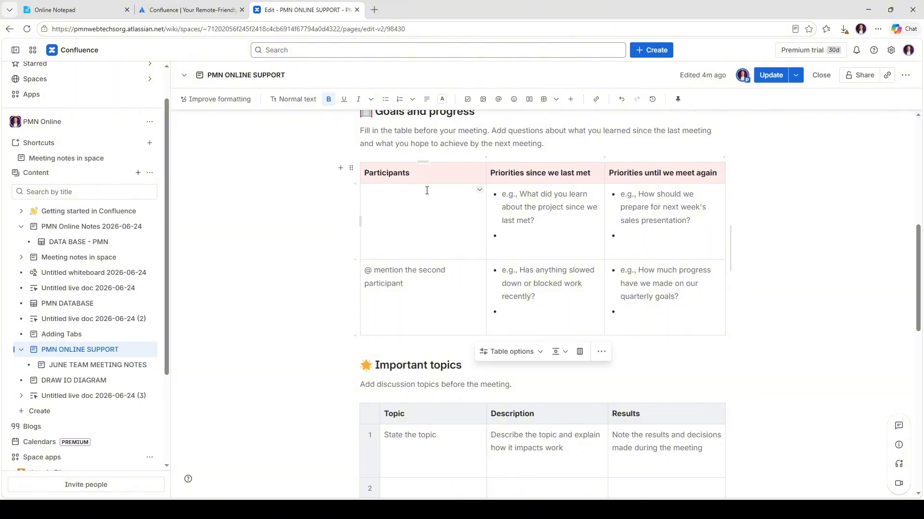
{"action": "scroll", "coordinate": [544, 384], "scroll_direction": "down", "scroll_amount": 2}
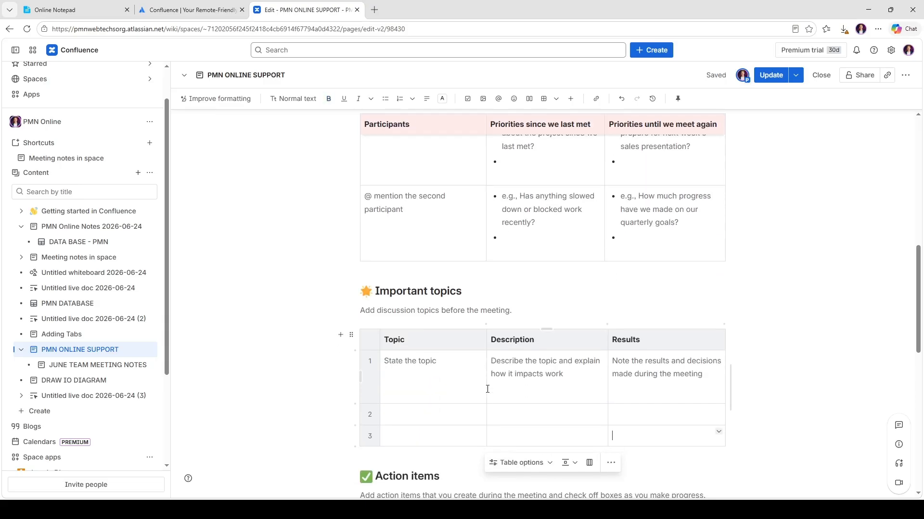
- Check the upload and link options for adding an image, video or file at the end of the page
{"action": "scroll", "coordinate": [532, 373], "scroll_direction": "up", "scroll_amount": 8}
{"action": "scroll", "coordinate": [535, 347], "scroll_direction": "up", "scroll_amount": 2}
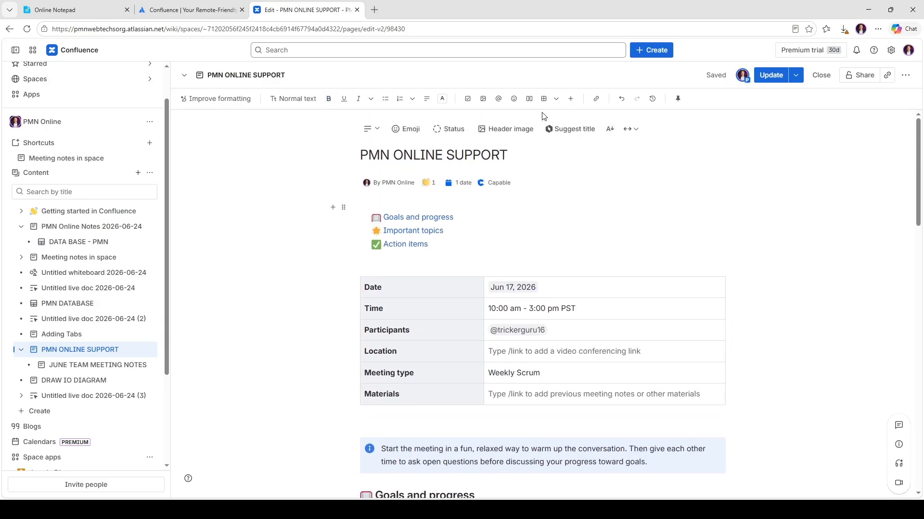
{"action": "scroll", "coordinate": [425, 292], "scroll_direction": "down", "scroll_amount": 3}
{"action": "scroll", "coordinate": [425, 292], "scroll_direction": "down", "scroll_amount": 15}
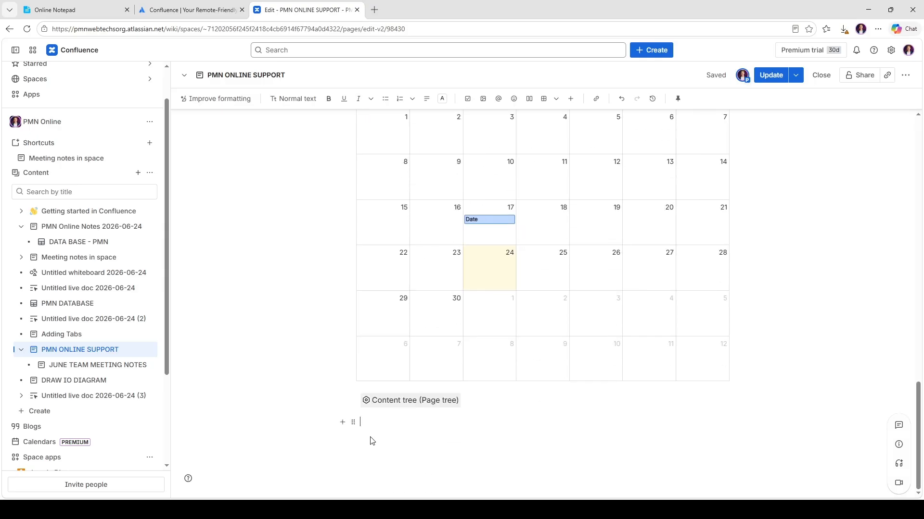
{"action": "left_click", "coordinate": [483, 99]}
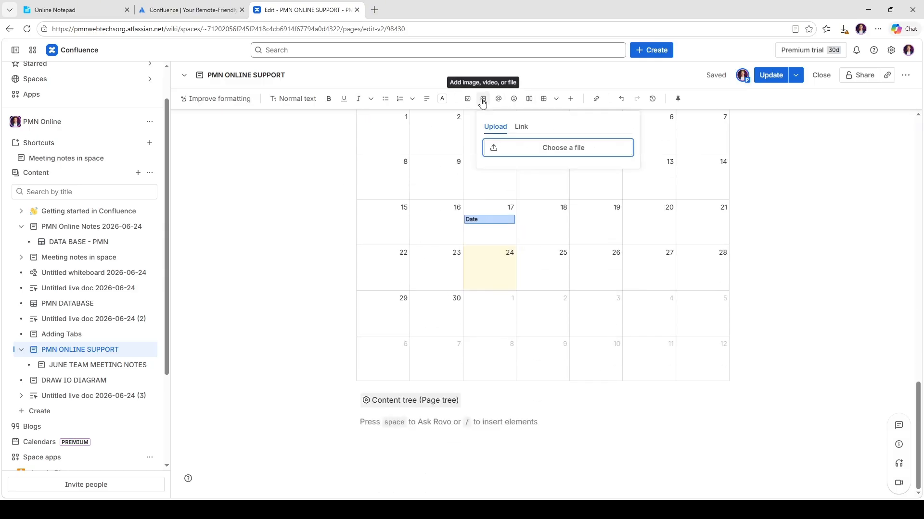
{"action": "left_click", "coordinate": [571, 149]}
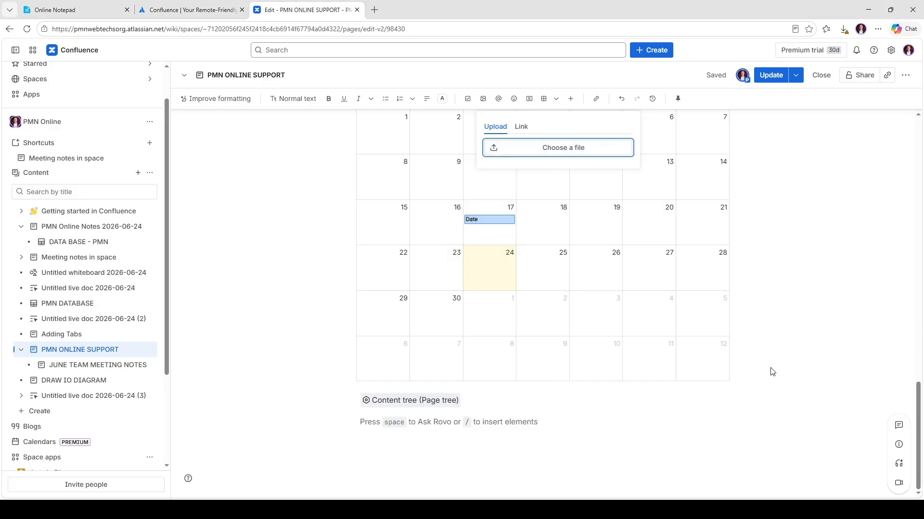
{"action": "left_click", "coordinate": [819, 315]}
{"action": "left_click", "coordinate": [483, 98]}
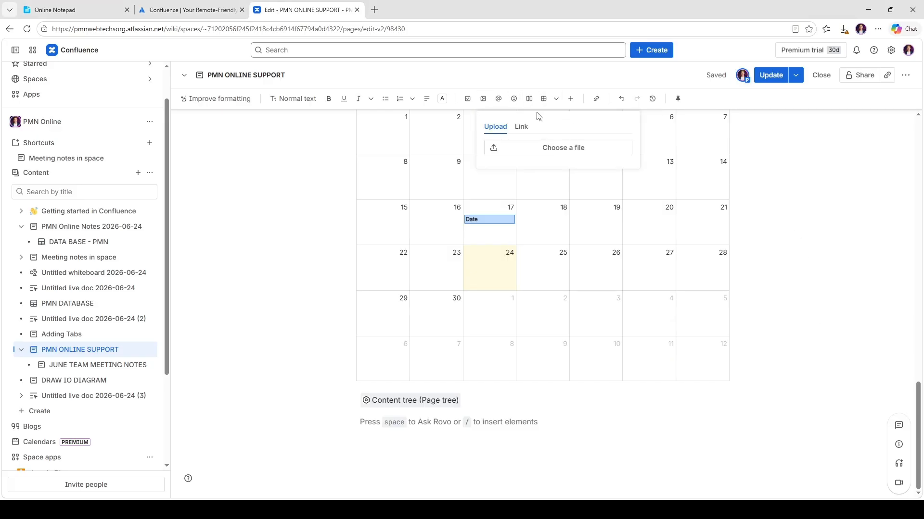
{"action": "left_click", "coordinate": [521, 126]}
{"action": "left_click", "coordinate": [761, 216]}
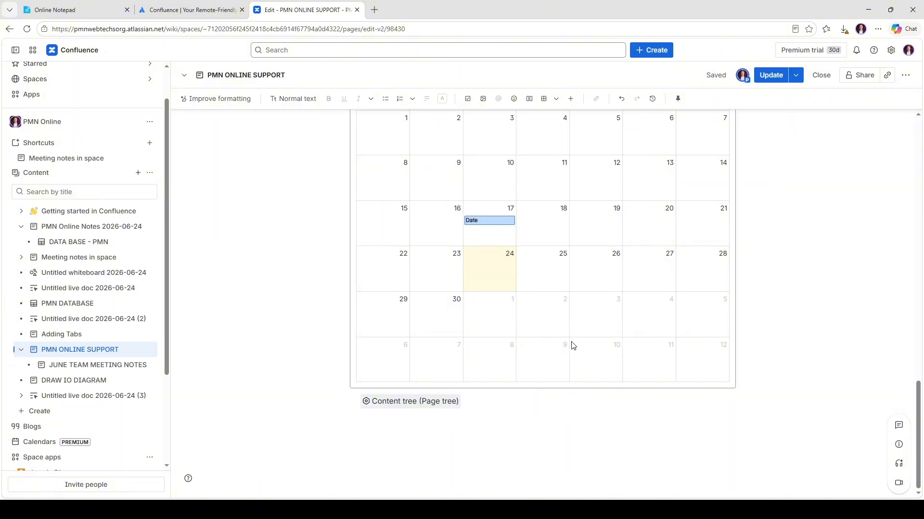
- Publish the update to the PMN ONLINE SUPPORT page and dismiss the notification
{"action": "scroll", "coordinate": [572, 346], "scroll_direction": "up", "scroll_amount": 15}
{"action": "scroll", "coordinate": [574, 338], "scroll_direction": "up", "scroll_amount": 8}
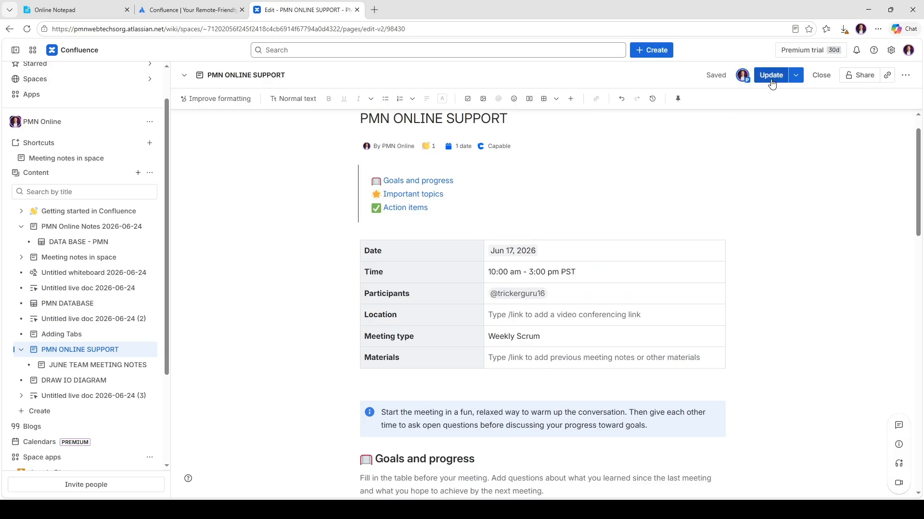
{"action": "left_click", "coordinate": [771, 75]}
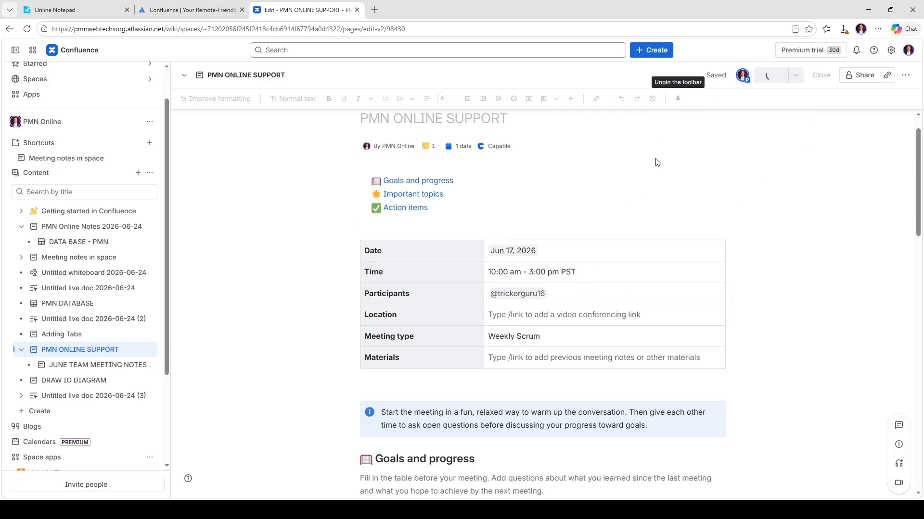
{"action": "scroll", "coordinate": [498, 343], "scroll_direction": "down", "scroll_amount": 7}
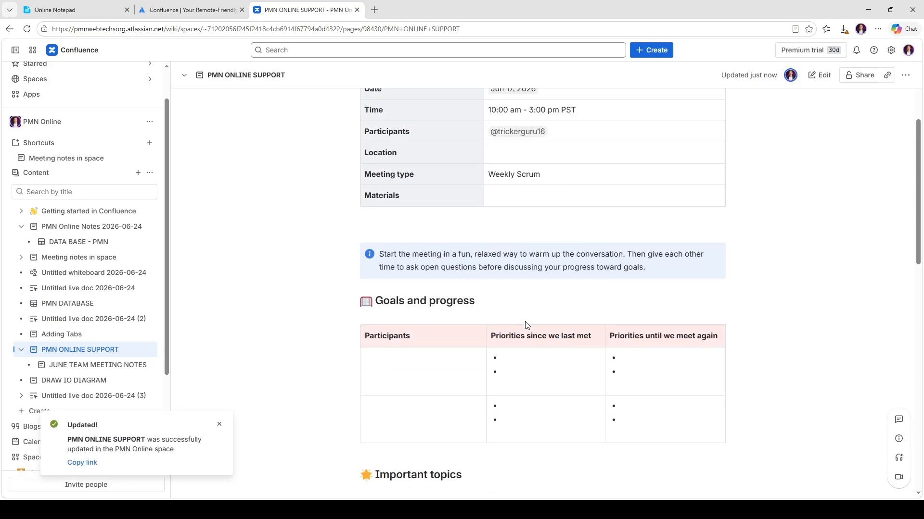
{"action": "left_click", "coordinate": [216, 426]}
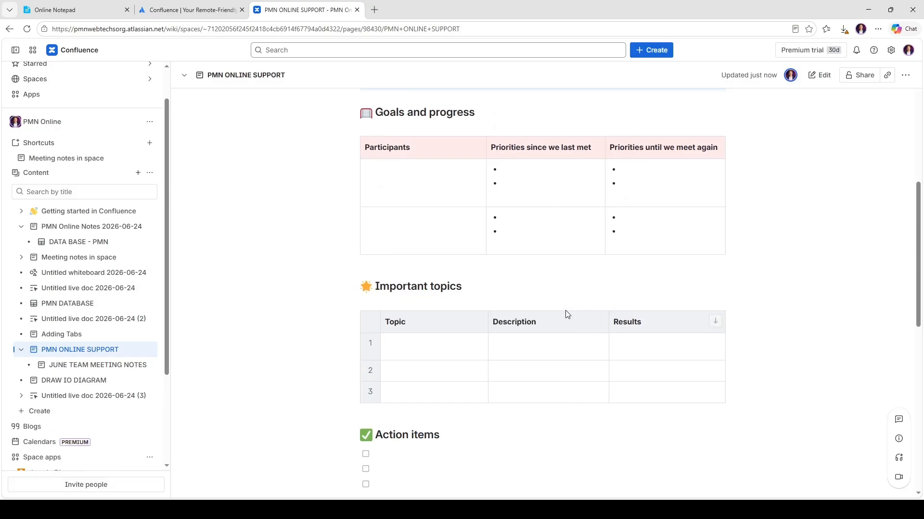
- Review the published PMN ONLINE SUPPORT page and reopen it for editing
{"action": "scroll", "coordinate": [565, 313], "scroll_direction": "up", "scroll_amount": 7}
{"action": "scroll", "coordinate": [520, 302], "scroll_direction": "down", "scroll_amount": 4}
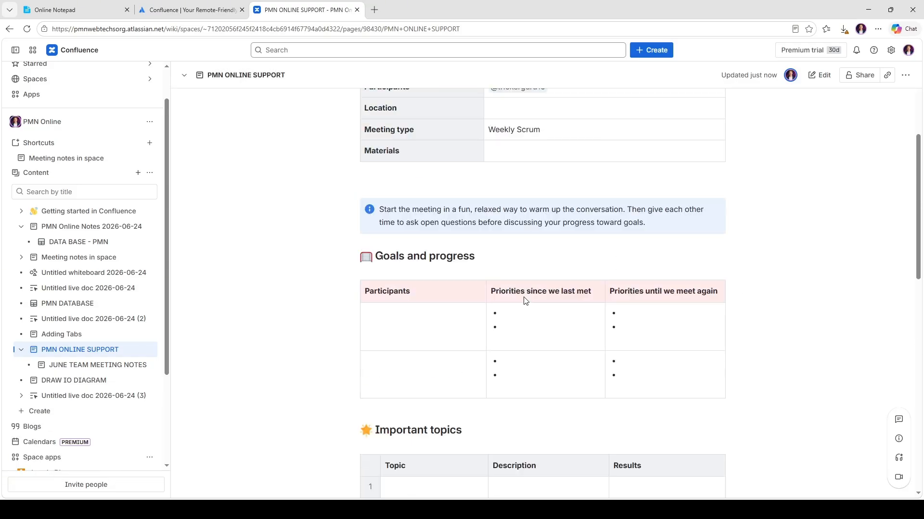
{"action": "scroll", "coordinate": [522, 301], "scroll_direction": "up", "scroll_amount": 3}
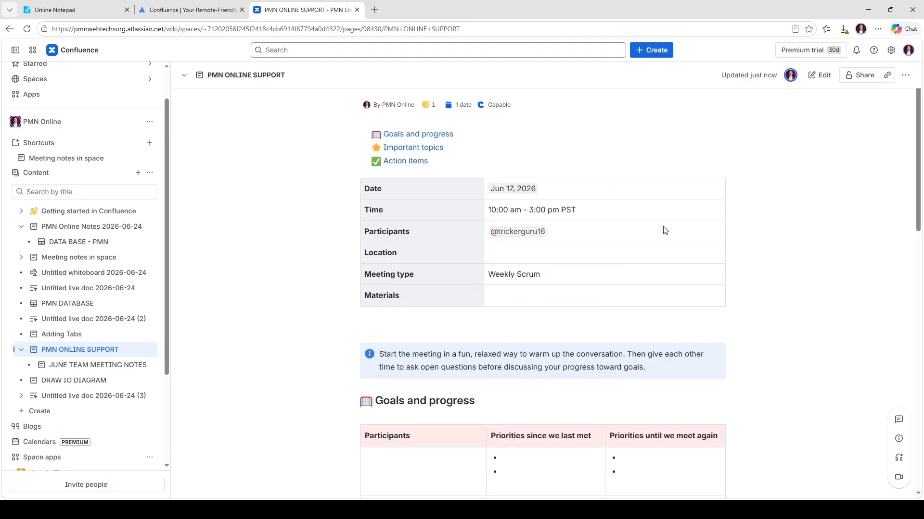
{"action": "key", "text": "e"}
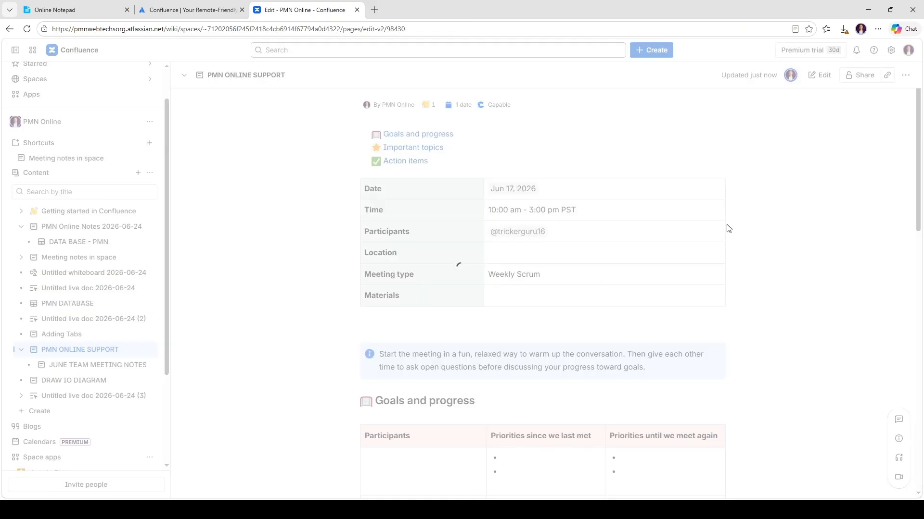
{"action": "scroll", "coordinate": [606, 345], "scroll_direction": "down", "scroll_amount": 1}
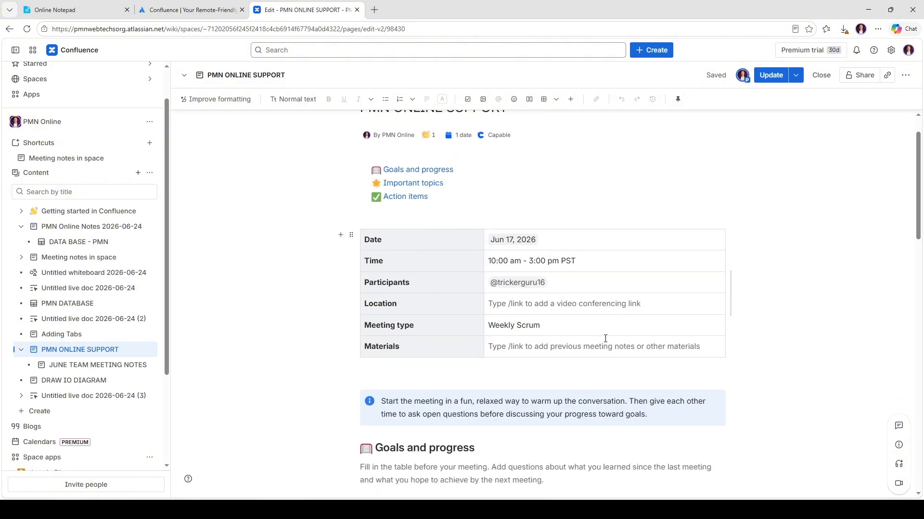
- Look through the meeting details, Goals and progress, and Important topics tables of the PMN ONLINE SUPPORT page in the editor
{"action": "scroll", "coordinate": [414, 346], "scroll_direction": "down", "scroll_amount": 1}
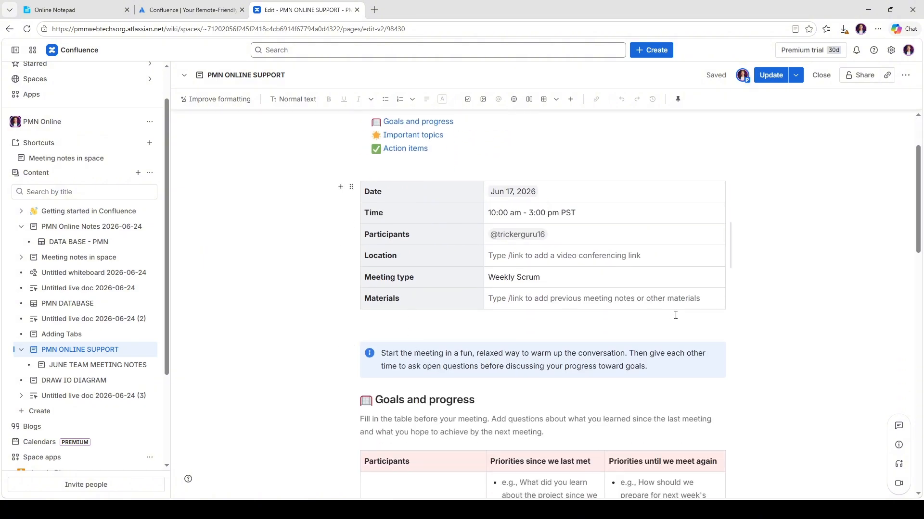
{"action": "scroll", "coordinate": [675, 315], "scroll_direction": "down", "scroll_amount": 2}
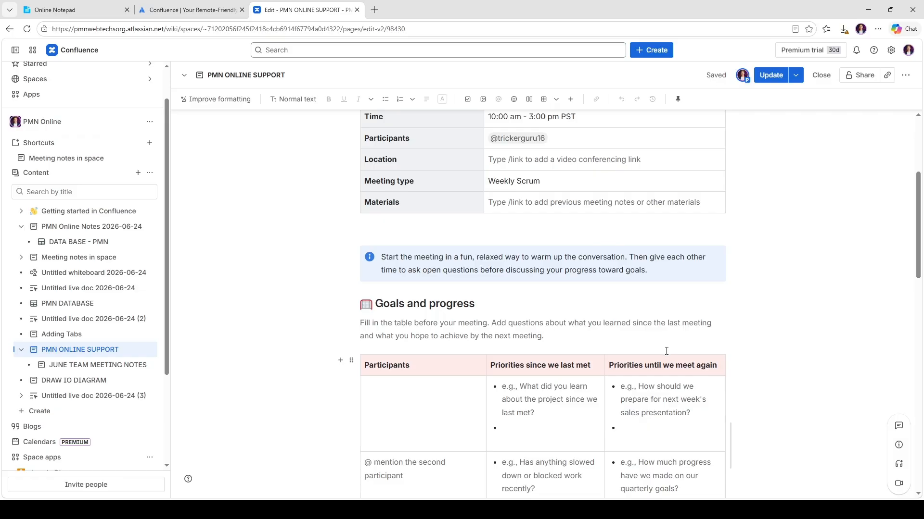
{"action": "scroll", "coordinate": [665, 349], "scroll_direction": "down", "scroll_amount": 5}
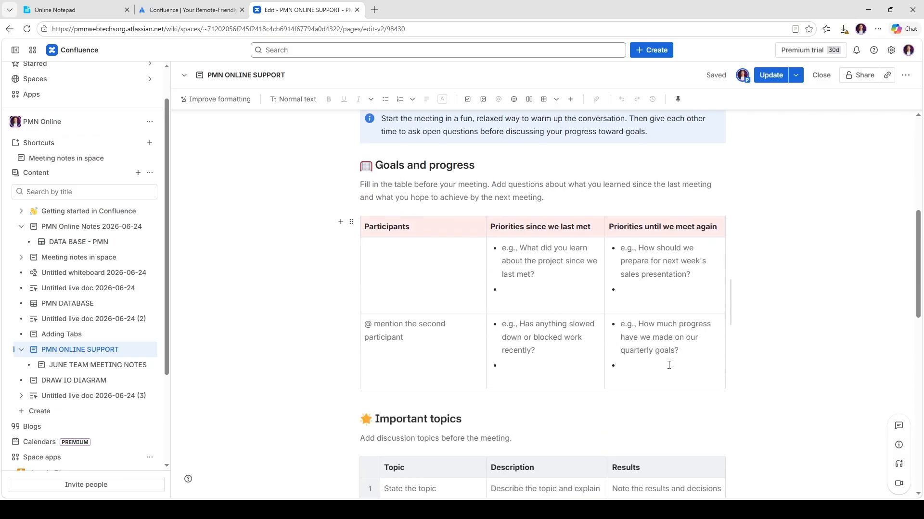
{"action": "scroll", "coordinate": [668, 364], "scroll_direction": "down", "scroll_amount": 1}
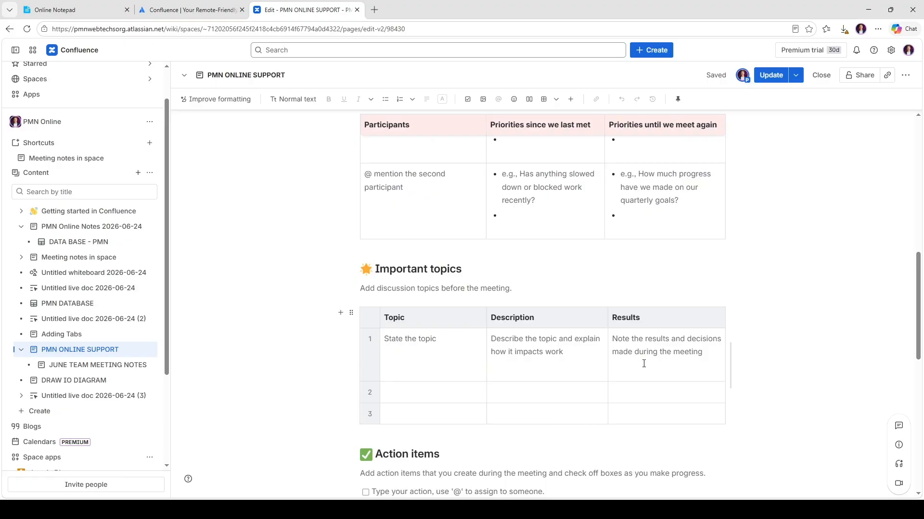
{"action": "scroll", "coordinate": [718, 313], "scroll_direction": "up", "scroll_amount": 9}
{"action": "left_click", "coordinate": [718, 315]}
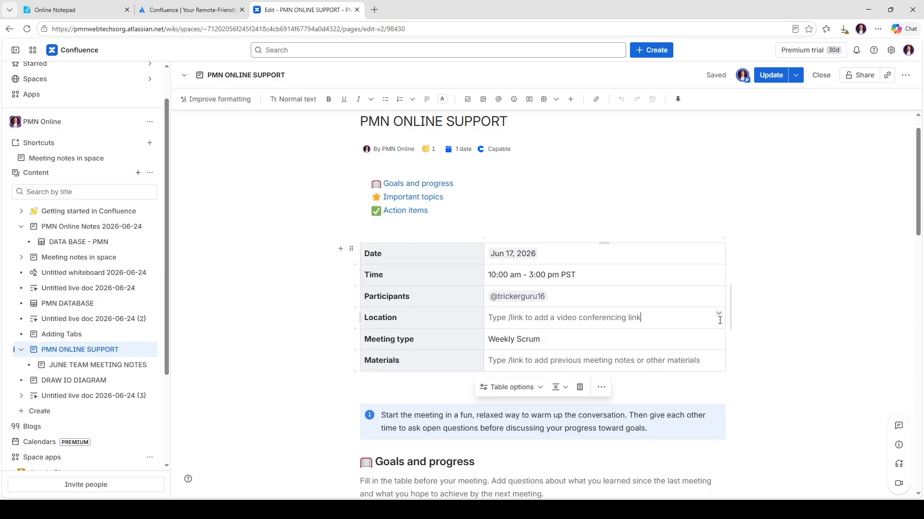
{"action": "scroll", "coordinate": [720, 325], "scroll_direction": "down", "scroll_amount": 2}
{"action": "scroll", "coordinate": [719, 325], "scroll_direction": "down", "scroll_amount": 6}
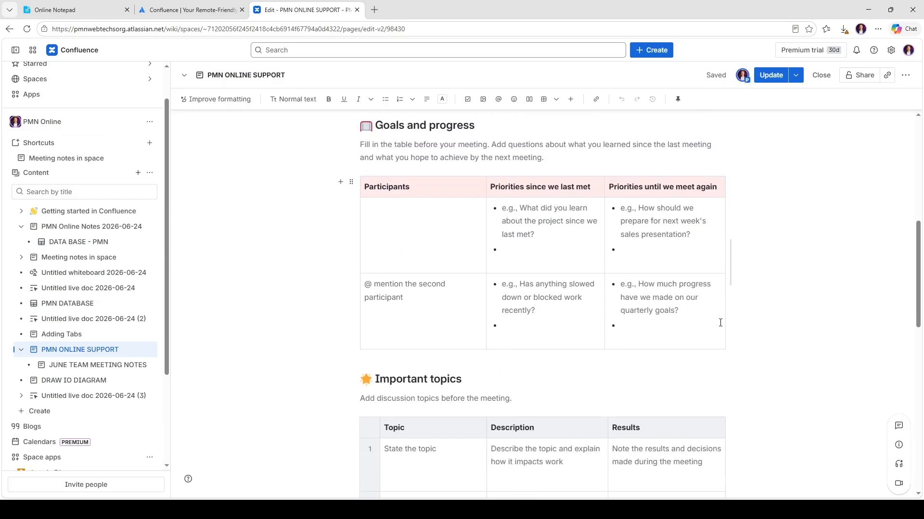